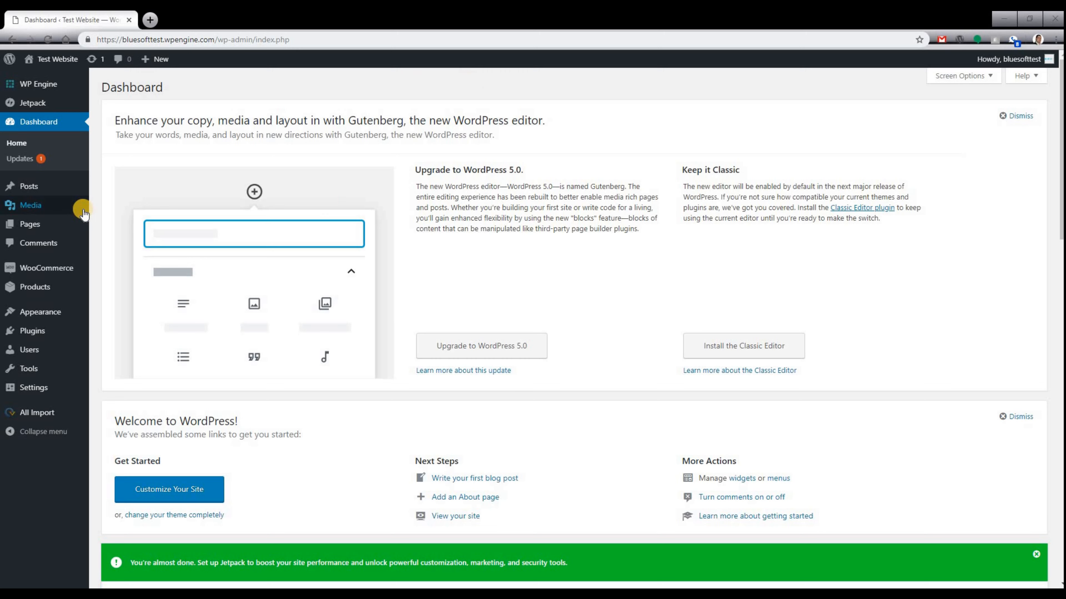
Open the All Pages list showing the site's seven published pages.
click(65, 224)
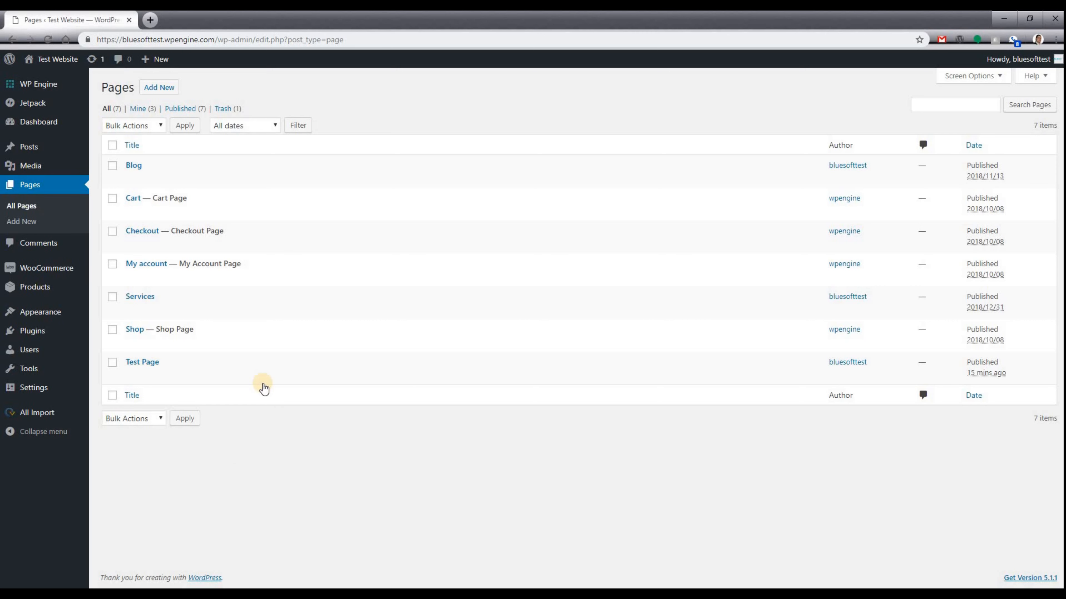
mouse_move(234, 373)
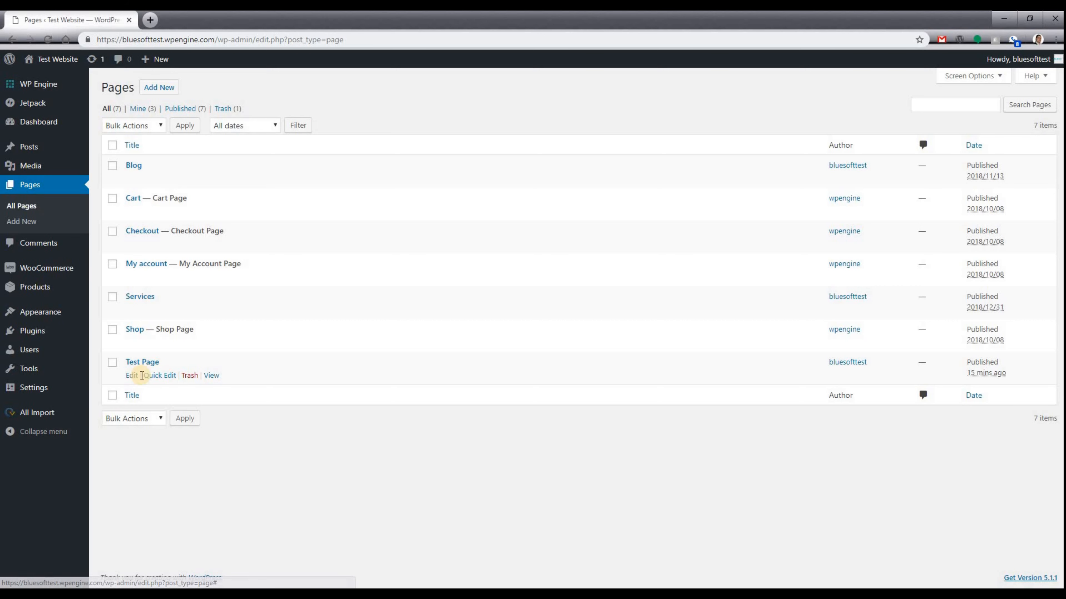
ctrl+click(212, 375)
click(210, 17)
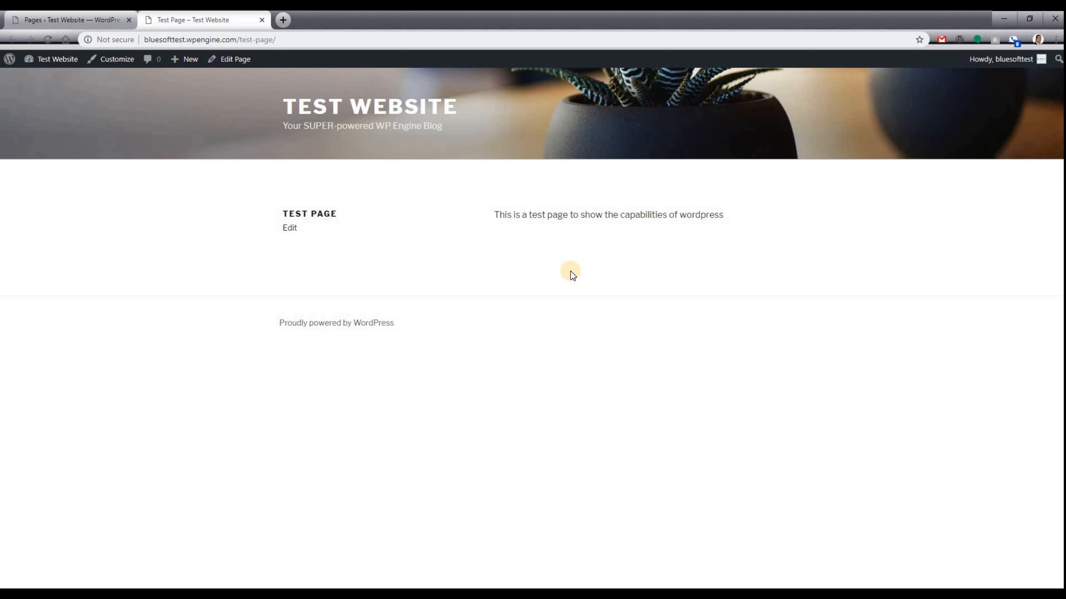
click(262, 19)
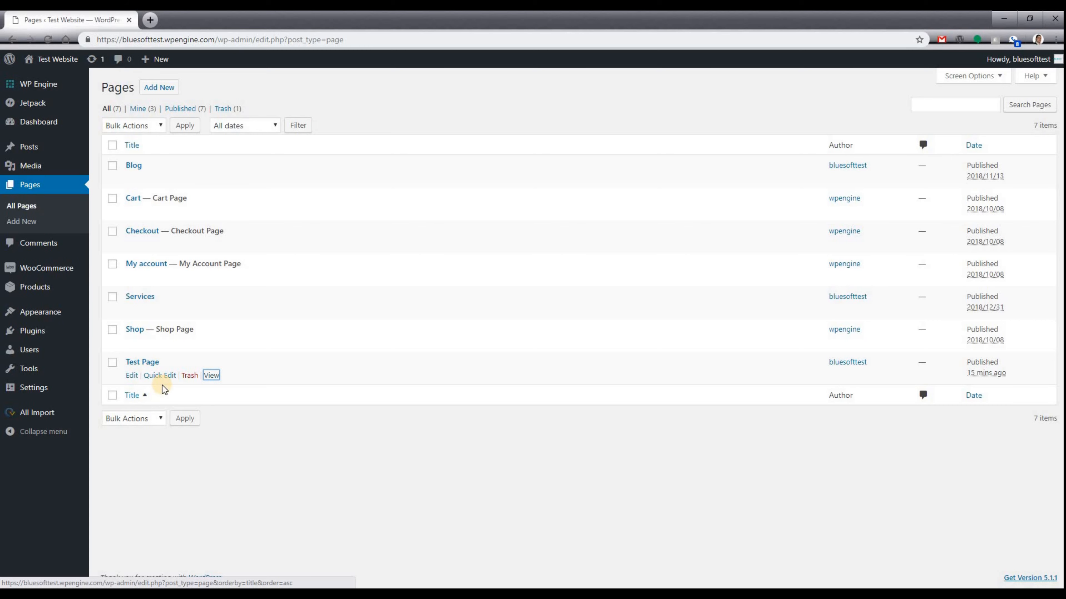
Open Quick Edit for Test Page and try its Slug, Password and Private fields.
click(166, 376)
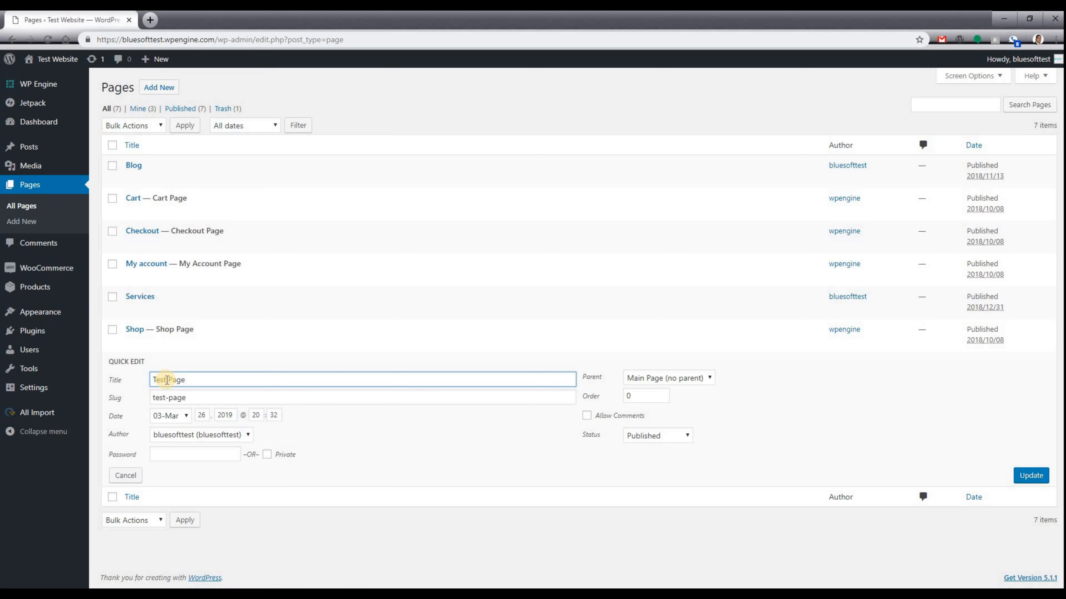
click(199, 397)
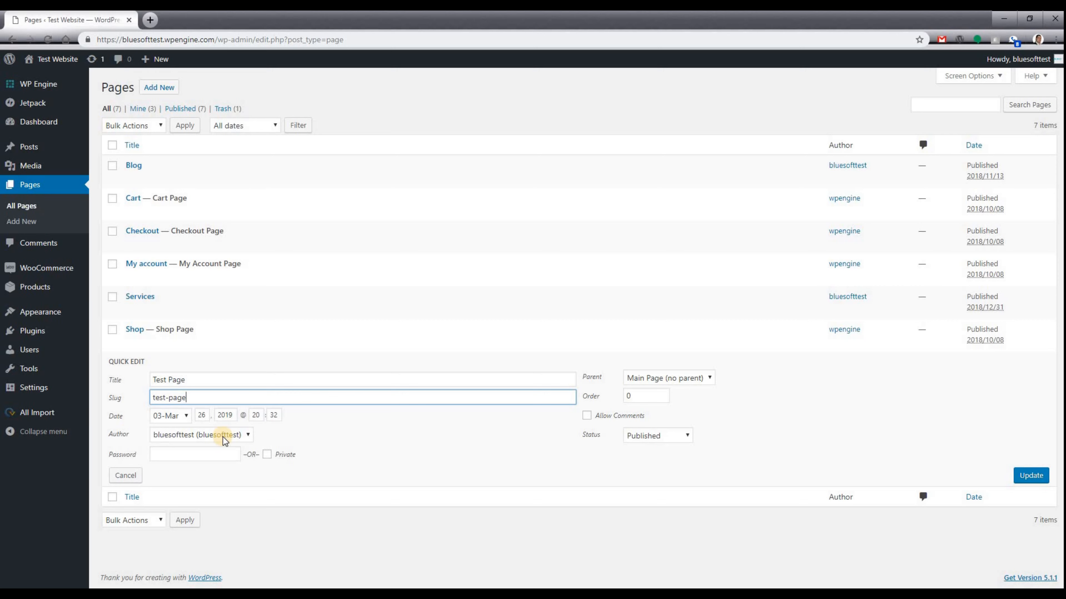
click(206, 453)
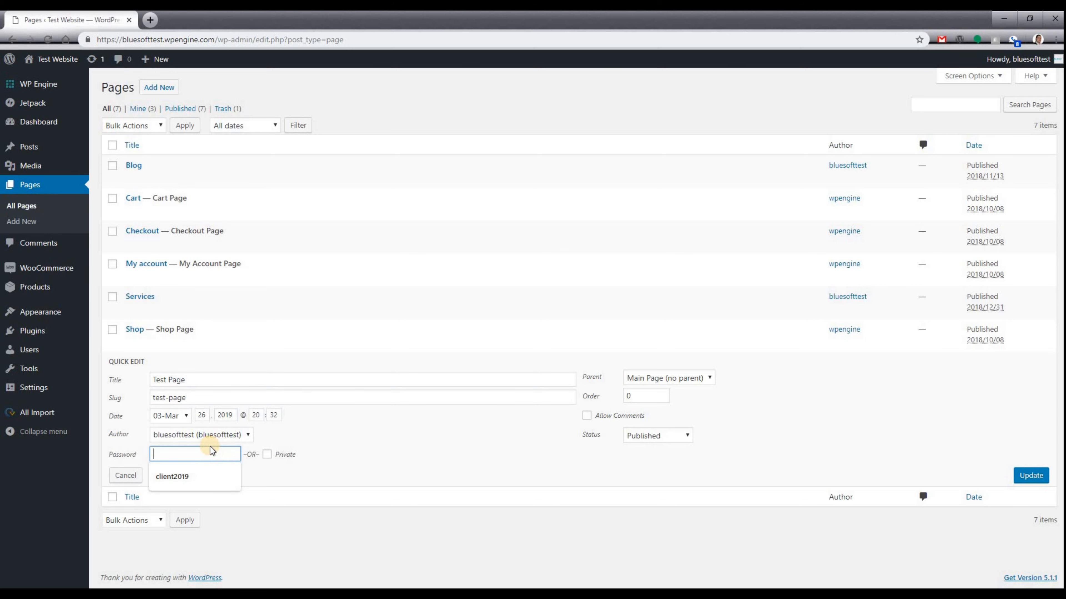
click(304, 453)
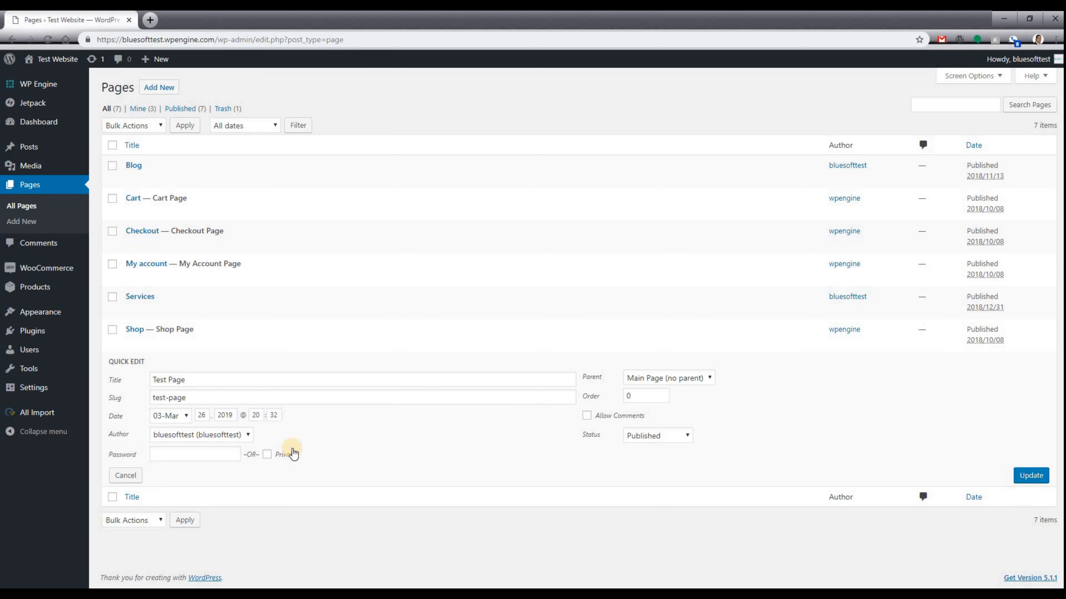
click(269, 454)
Type 'Pizza Recipes Page' over 'Test' and check Parent, then leave the quick edit unsaved.
click(700, 380)
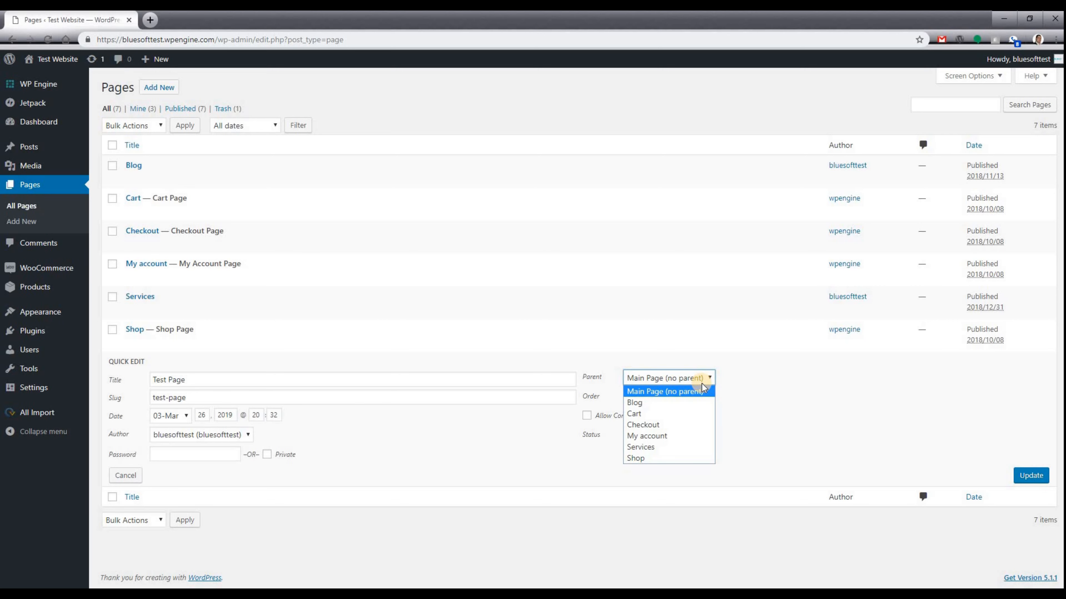
click(702, 391)
double_click(159, 379)
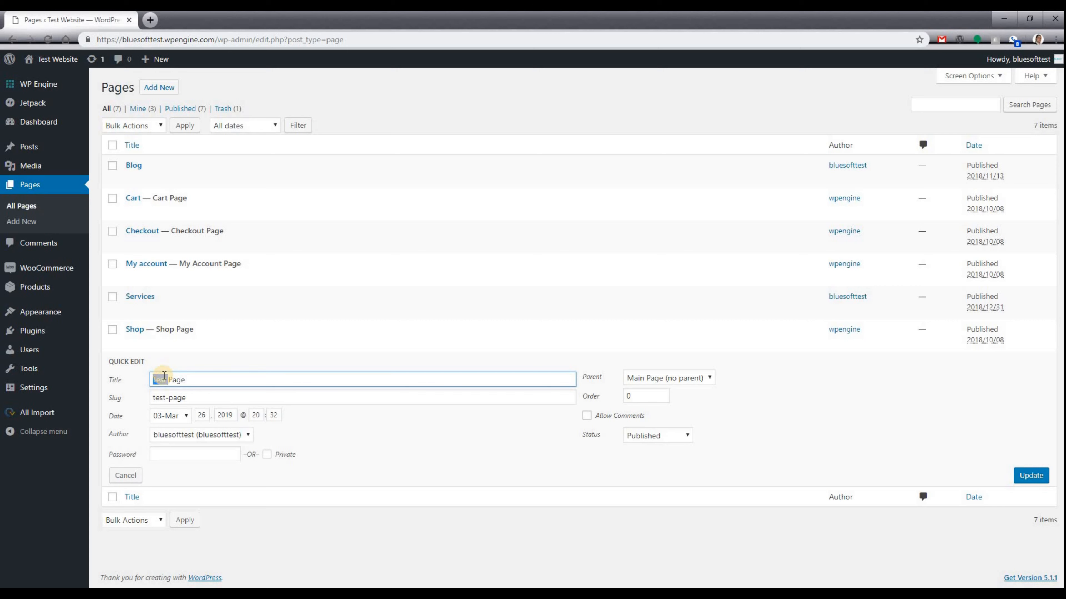
text(Pizza Recipes Page)
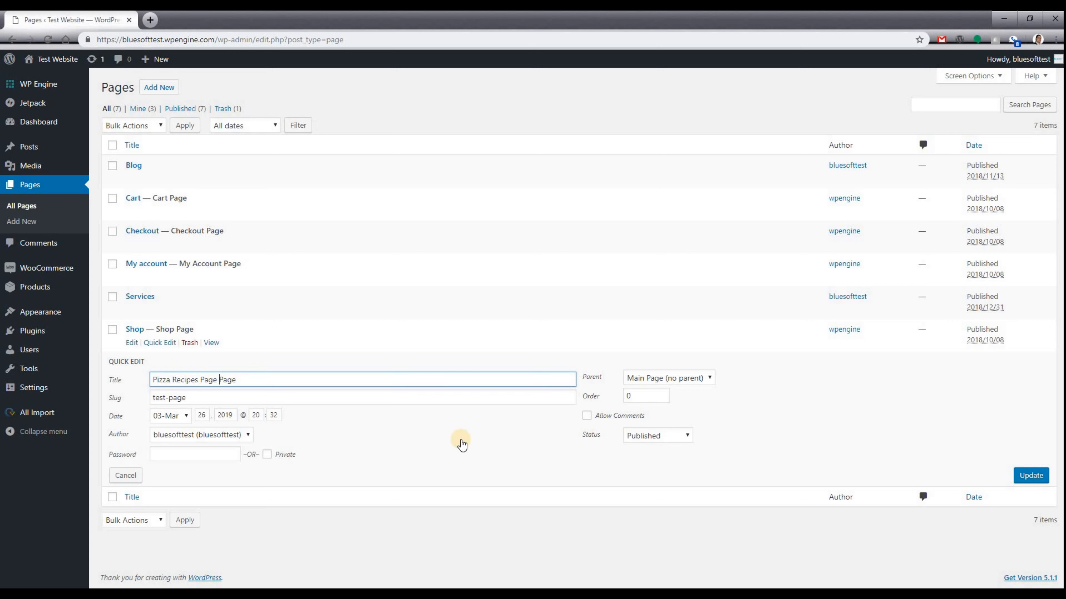
click(654, 377)
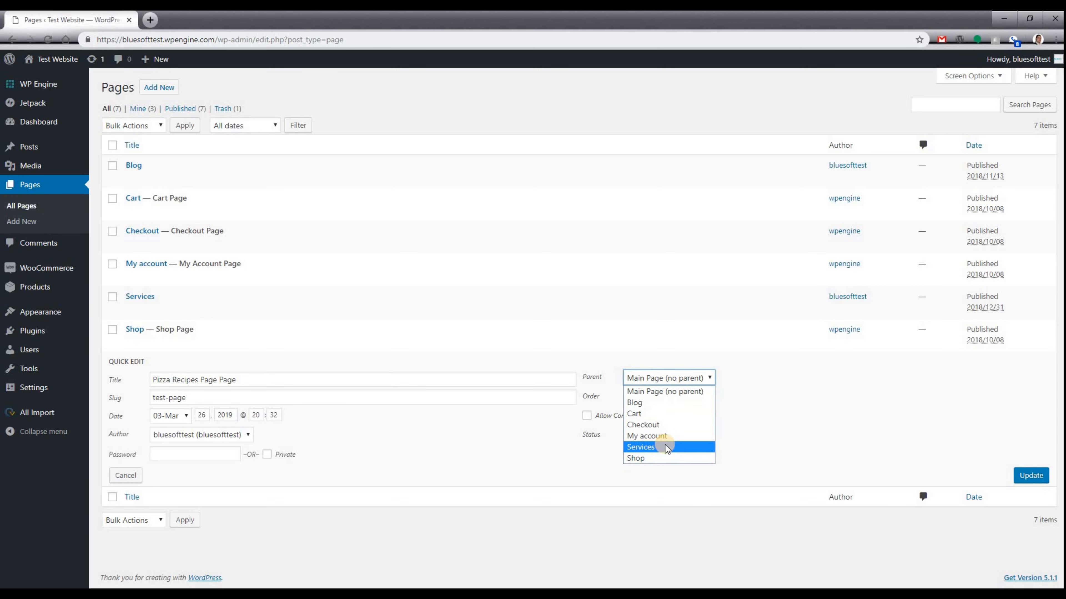
click(740, 491)
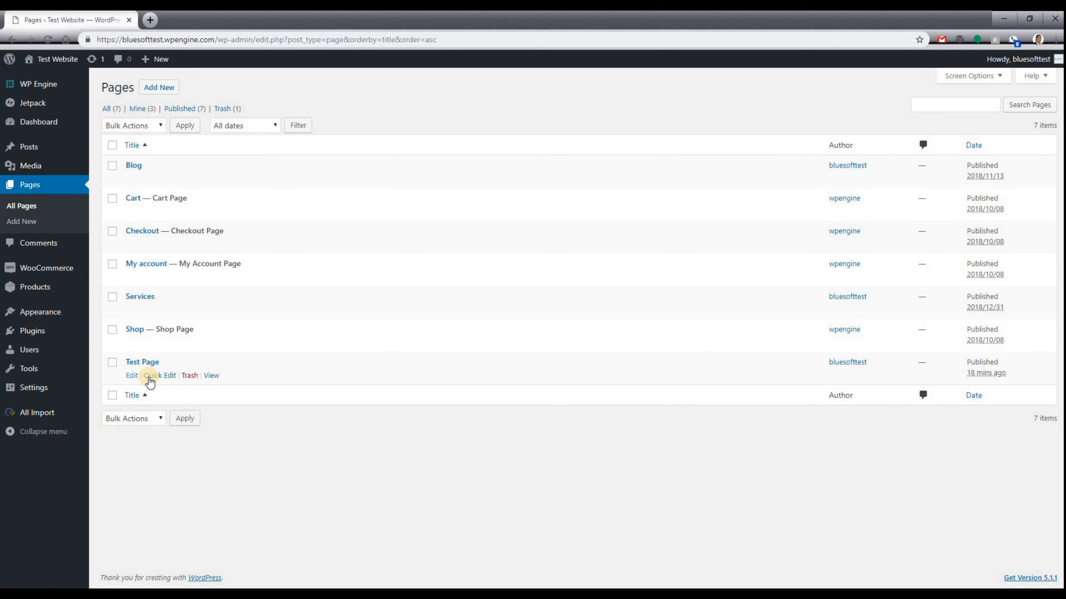
click(158, 375)
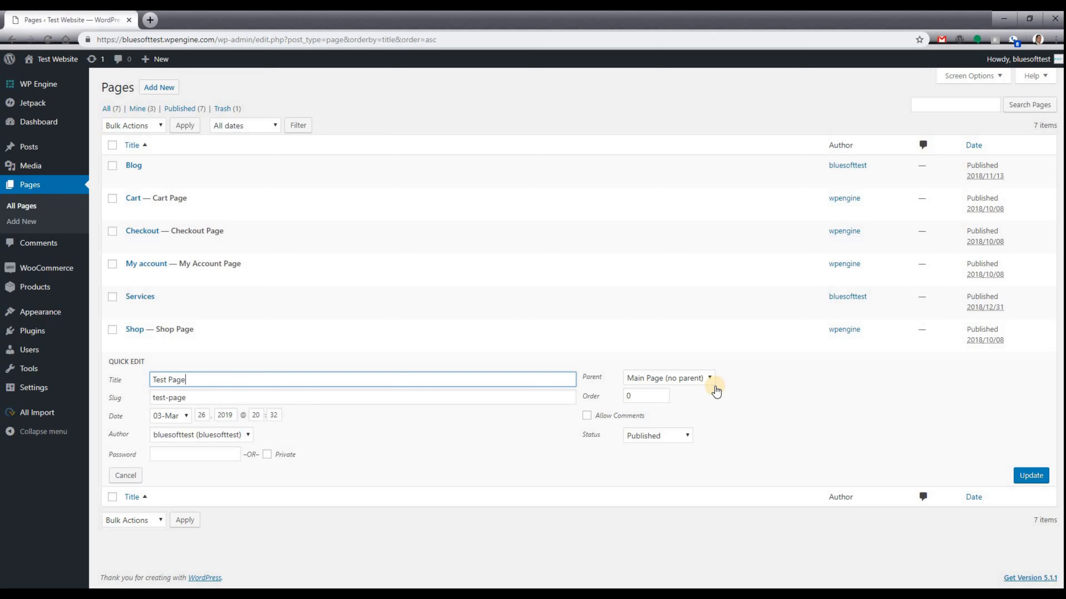
click(653, 399)
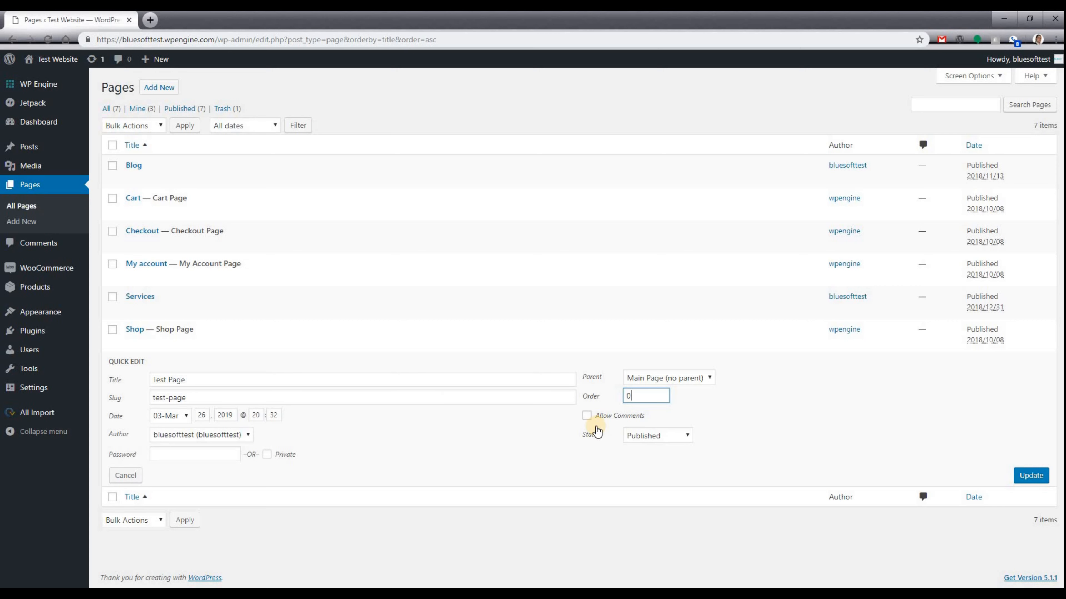
click(587, 415)
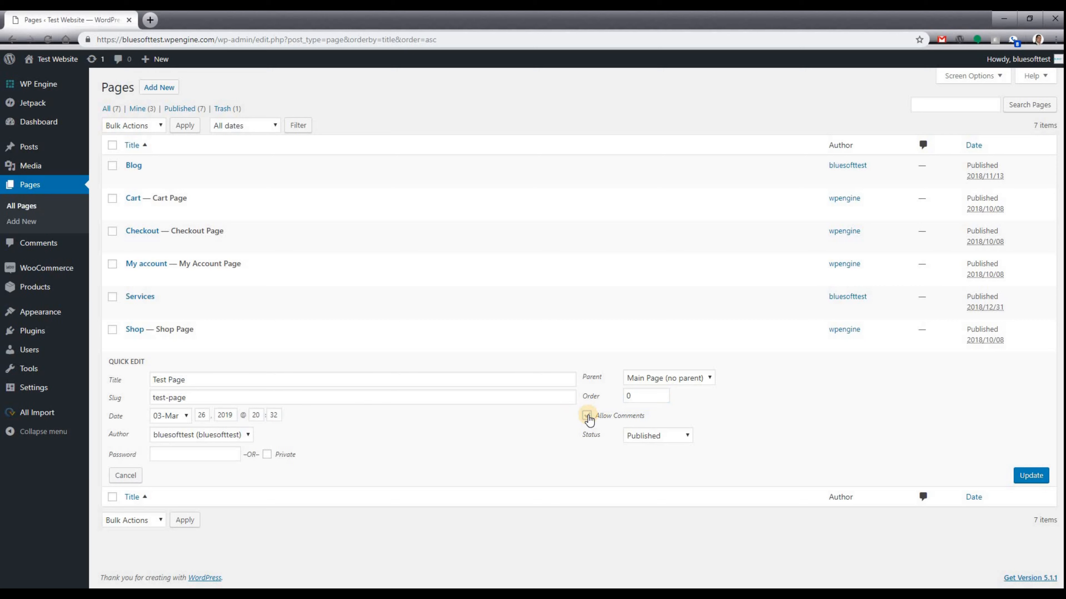
click(588, 416)
click(687, 437)
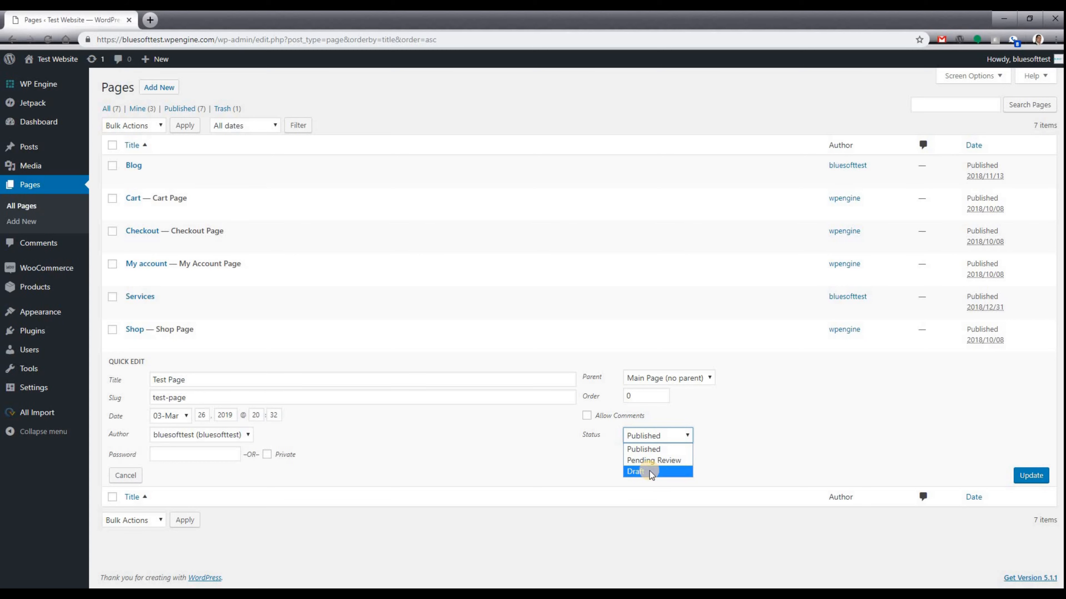
click(742, 457)
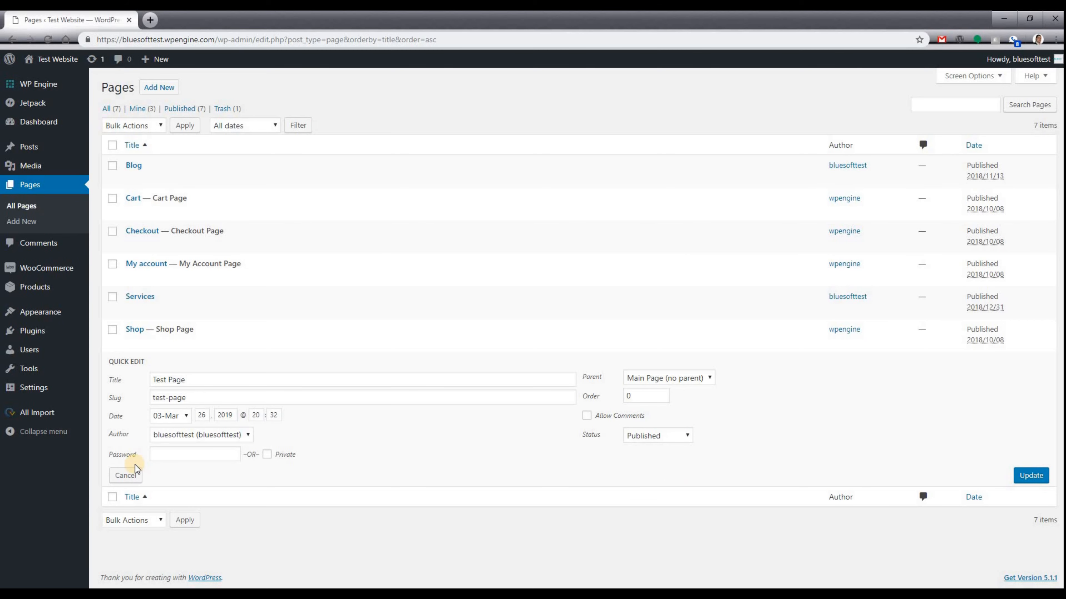
click(125, 476)
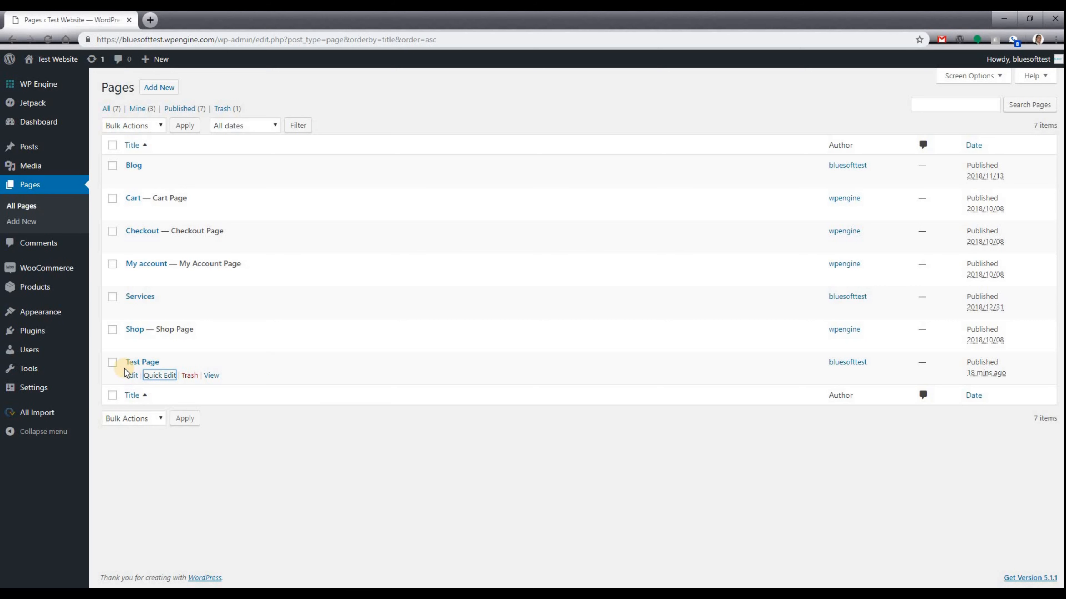
Open Test Page in the full editor and keep its test-page permalink slug unchanged.
click(132, 378)
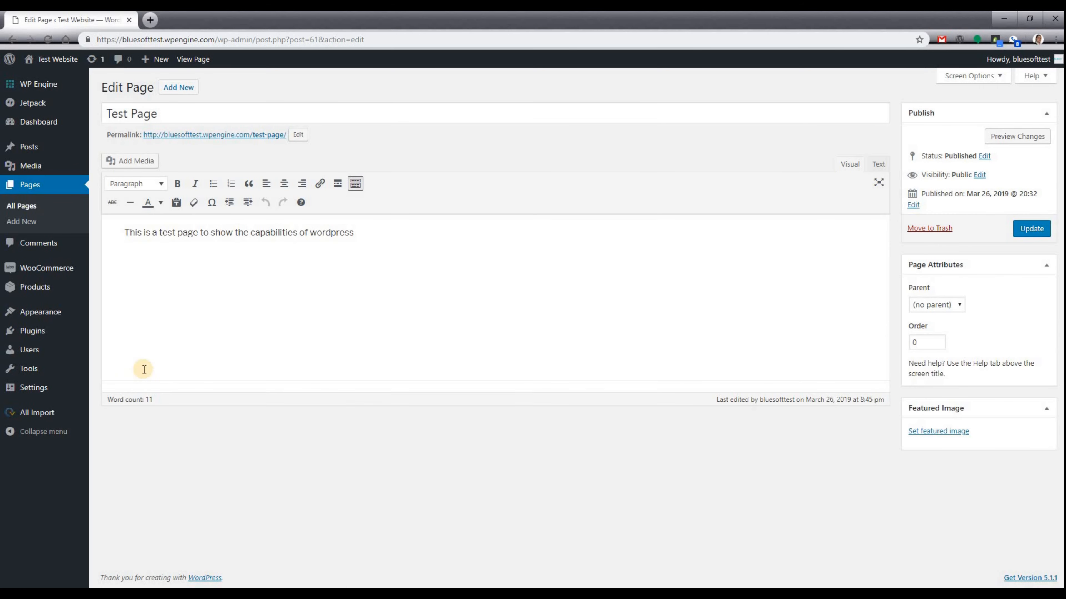
click(334, 309)
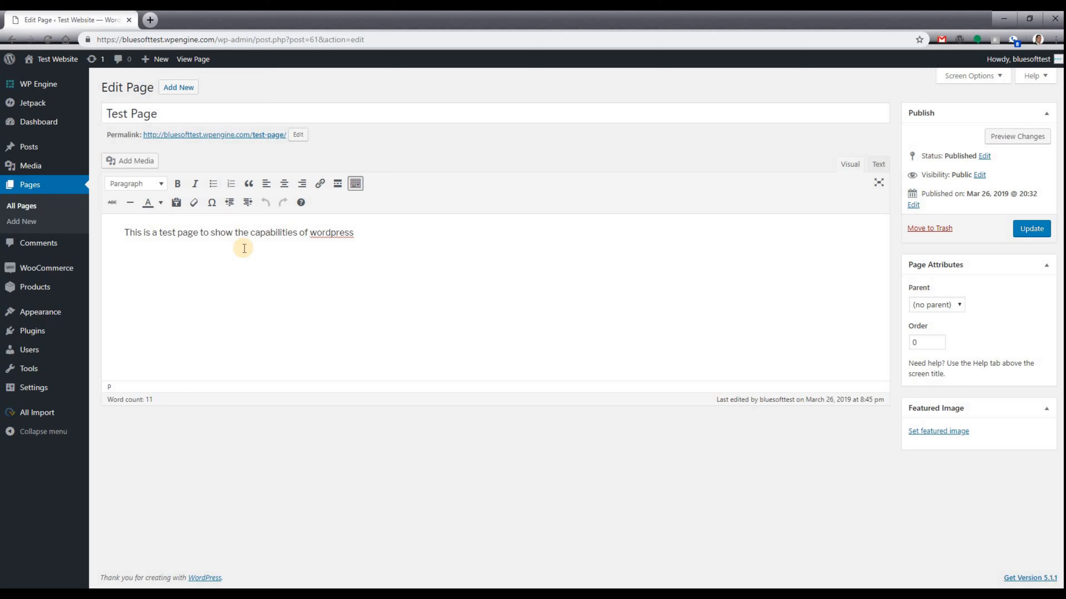
click(156, 114)
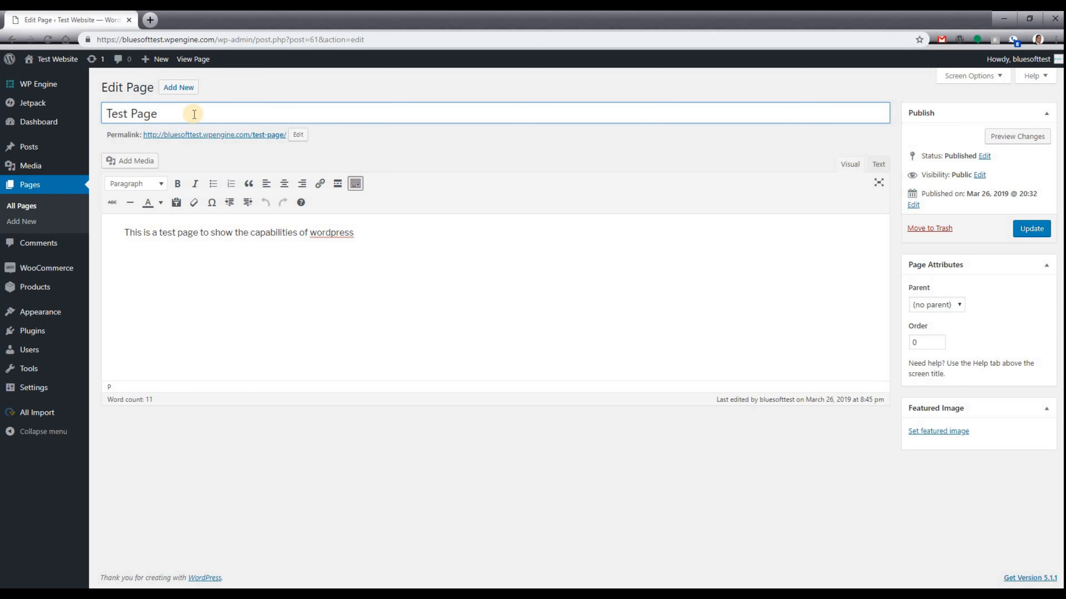
click(297, 136)
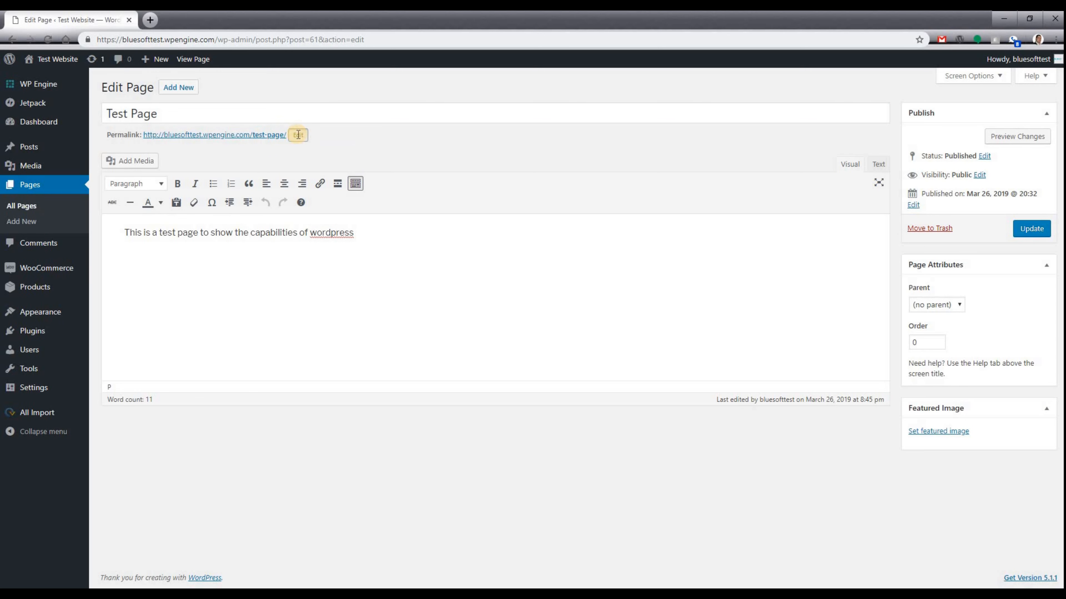
triple_click(263, 136)
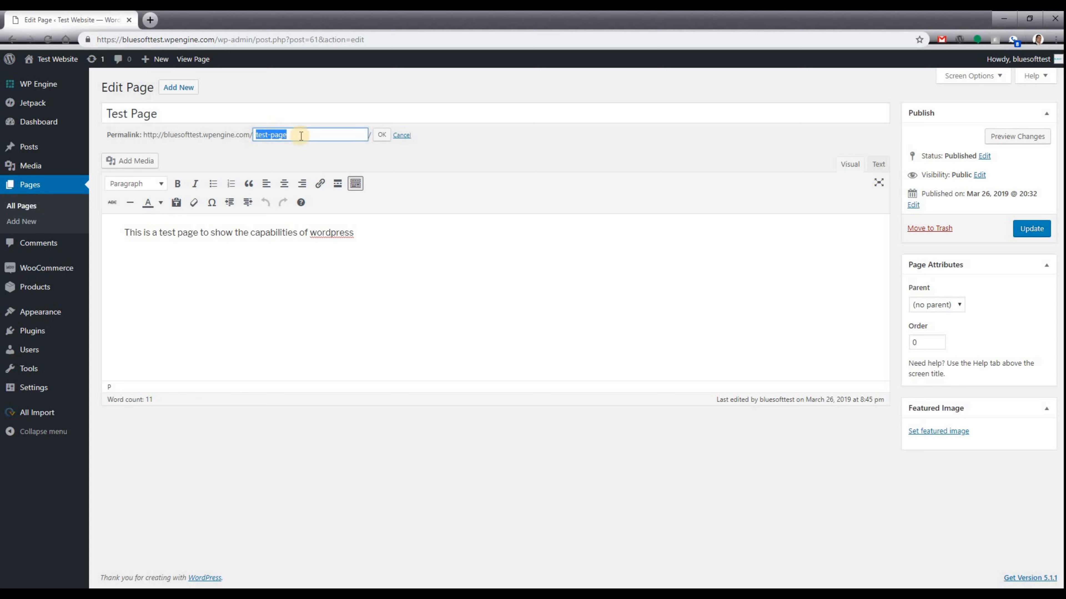
click(382, 136)
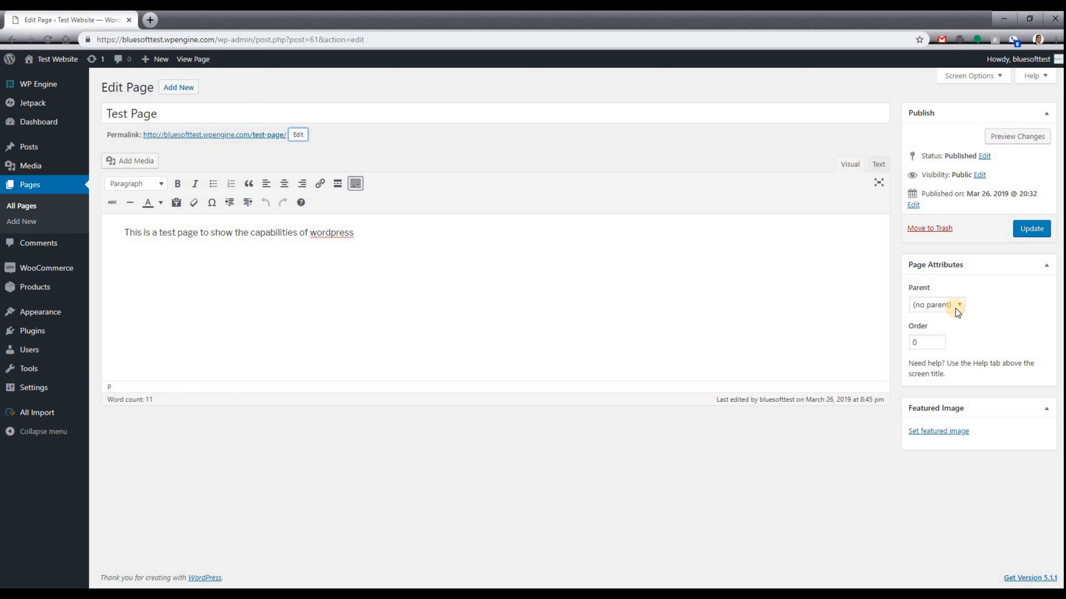
Keep the page status as Published and cancel the visibility options, leaving it Public.
click(985, 156)
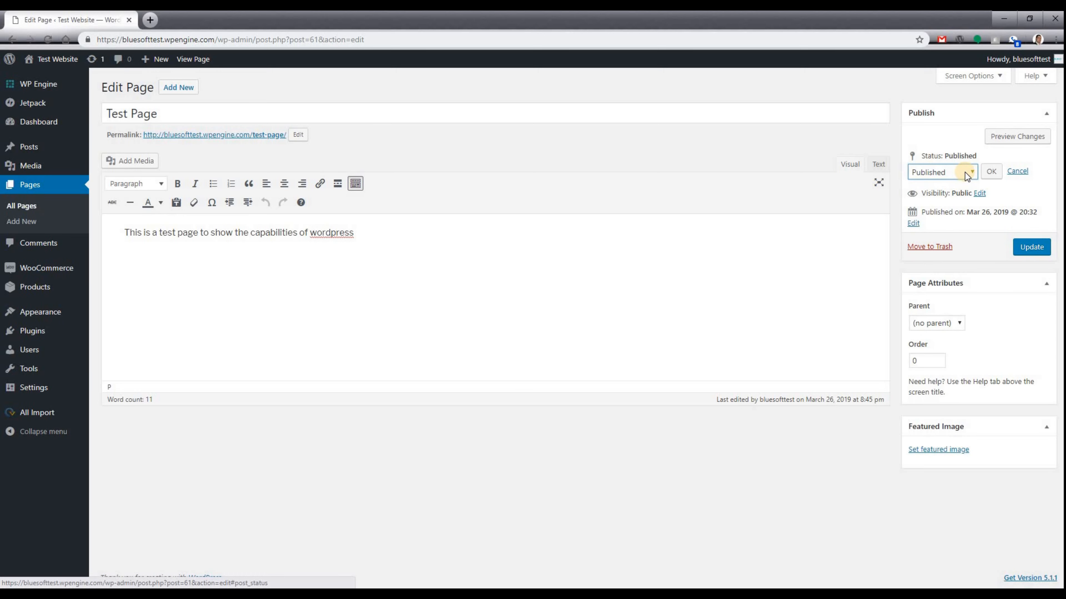
click(965, 173)
click(963, 175)
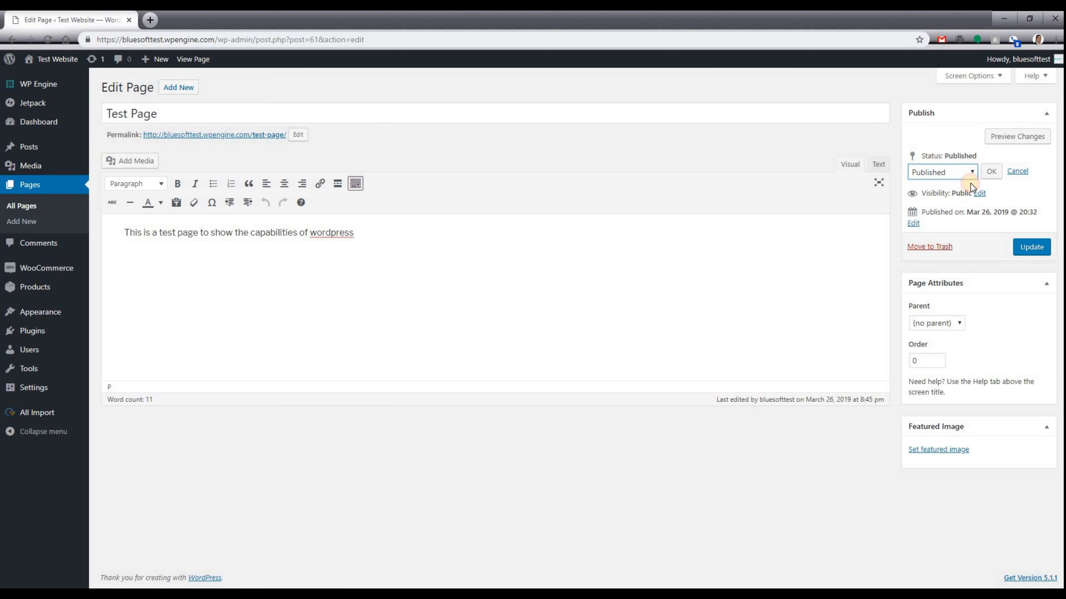
click(982, 193)
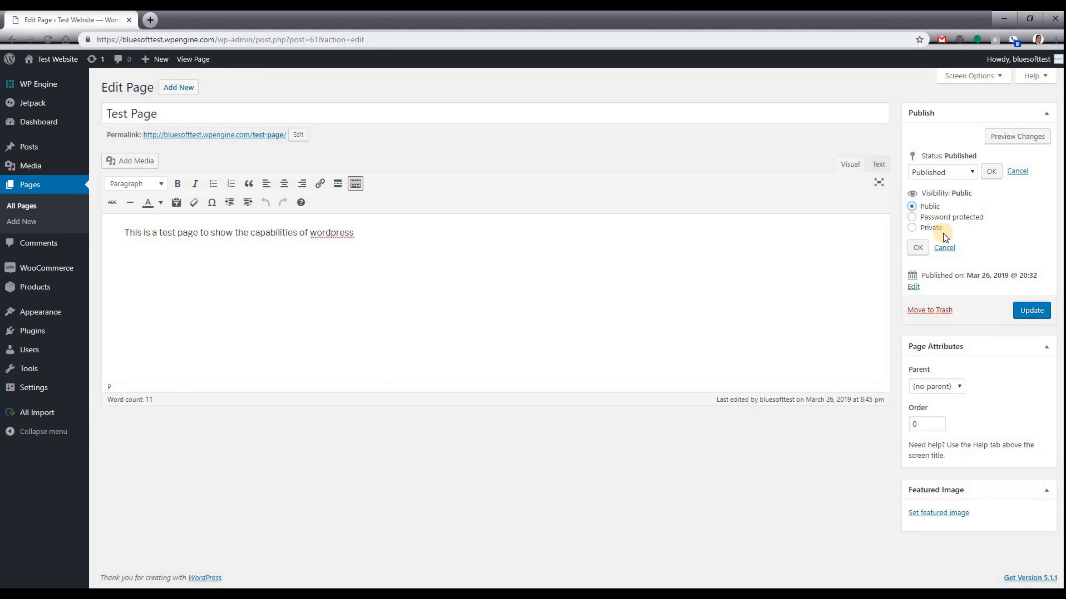
click(951, 243)
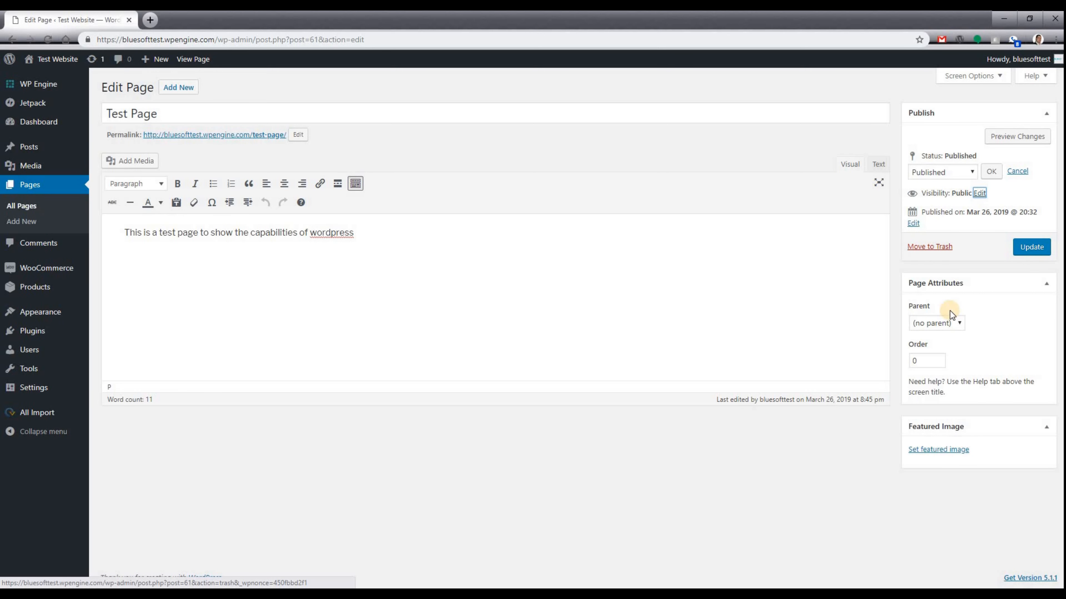
click(953, 324)
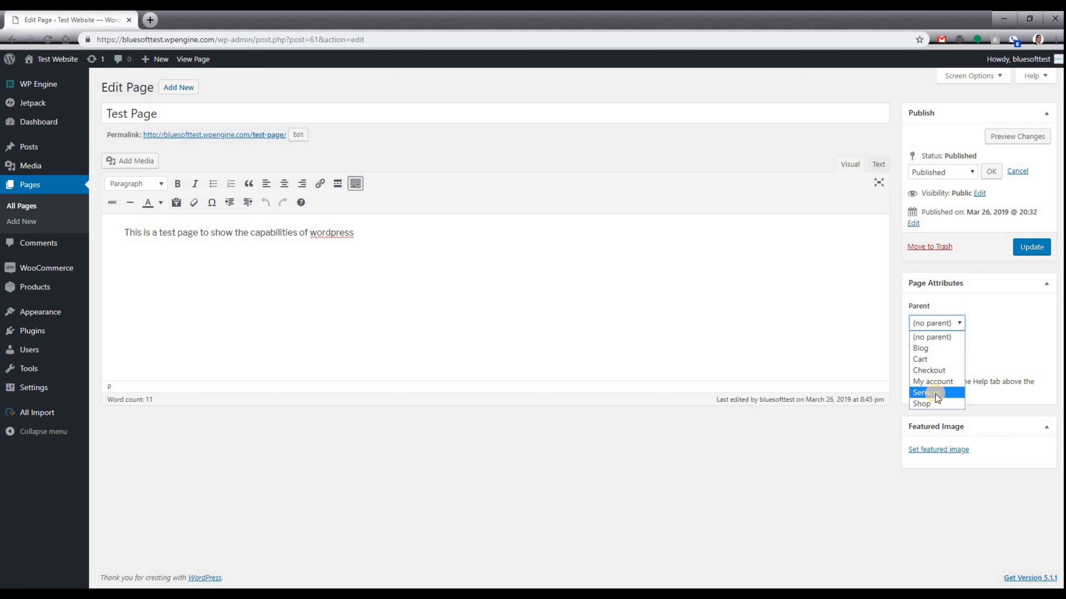
click(942, 337)
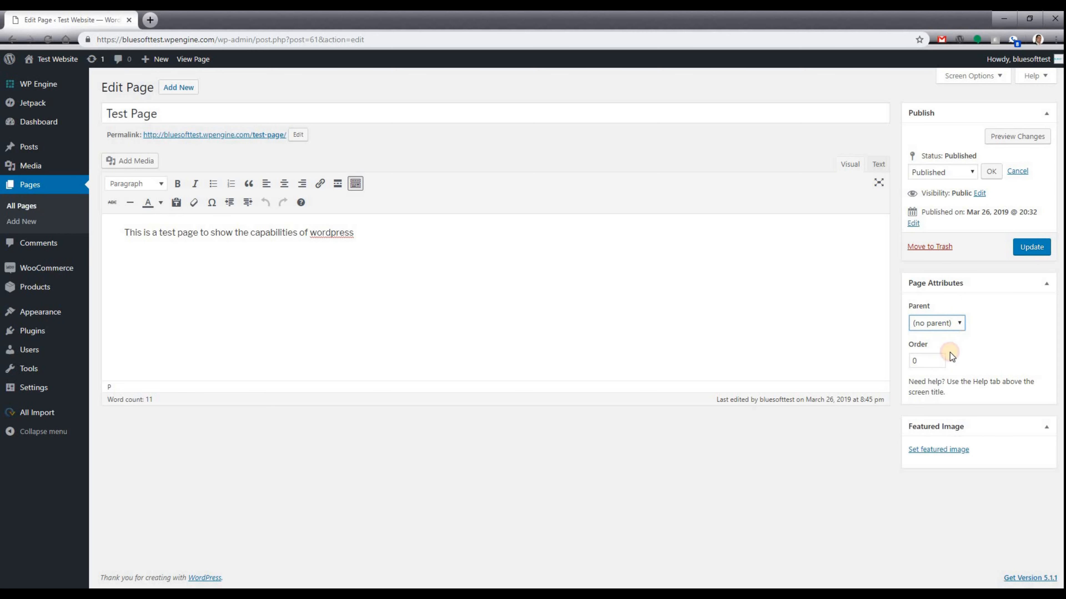
click(933, 360)
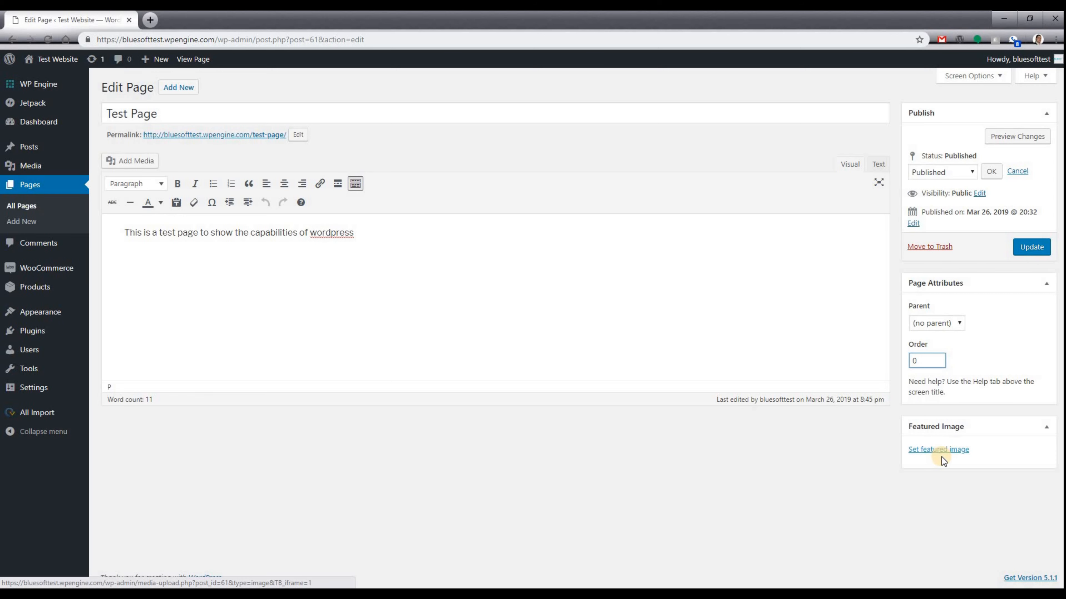
click(937, 450)
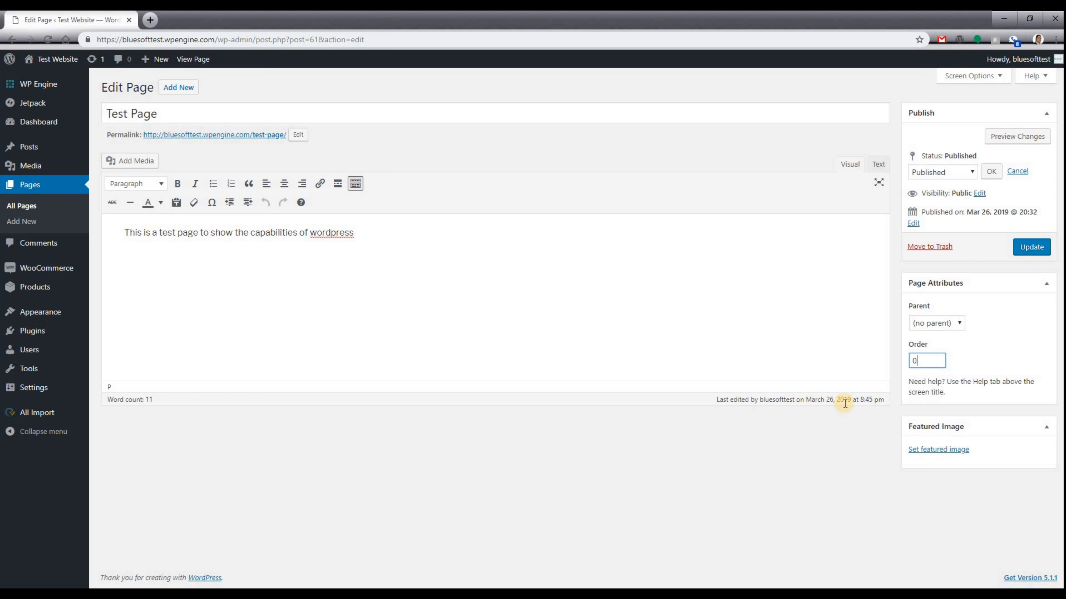
Append '. Content' after 'wordpress' in the Test Page paragraph.
click(392, 235)
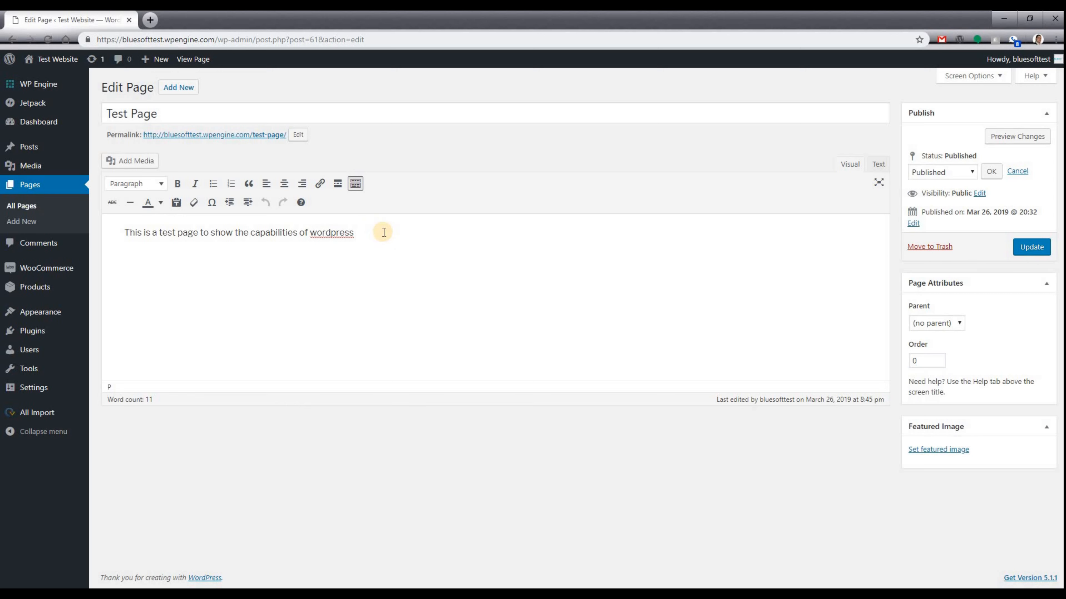
drag(380, 233, 130, 234)
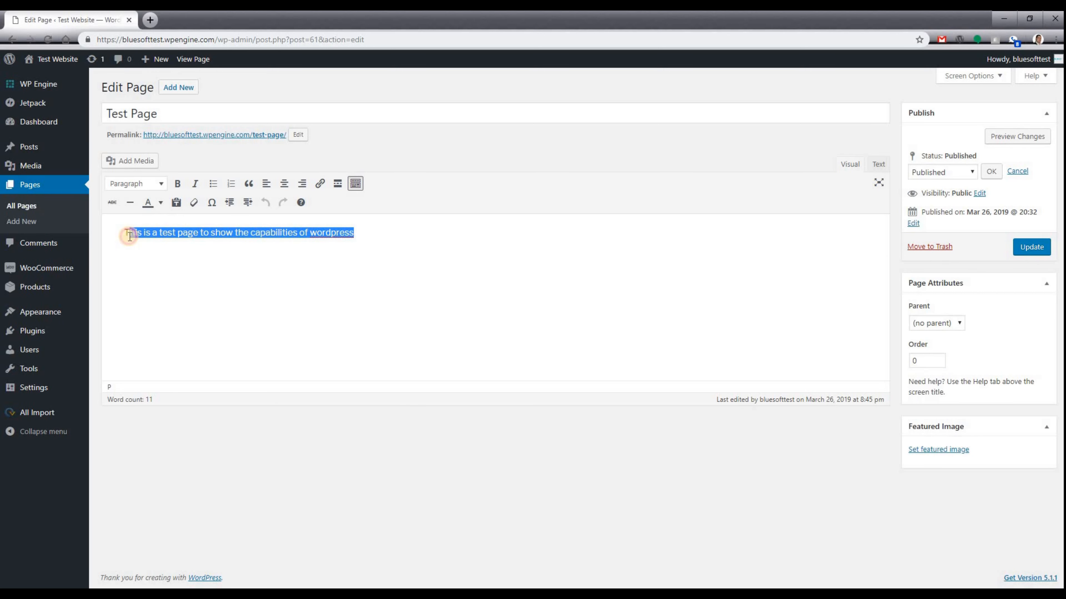
click(131, 232)
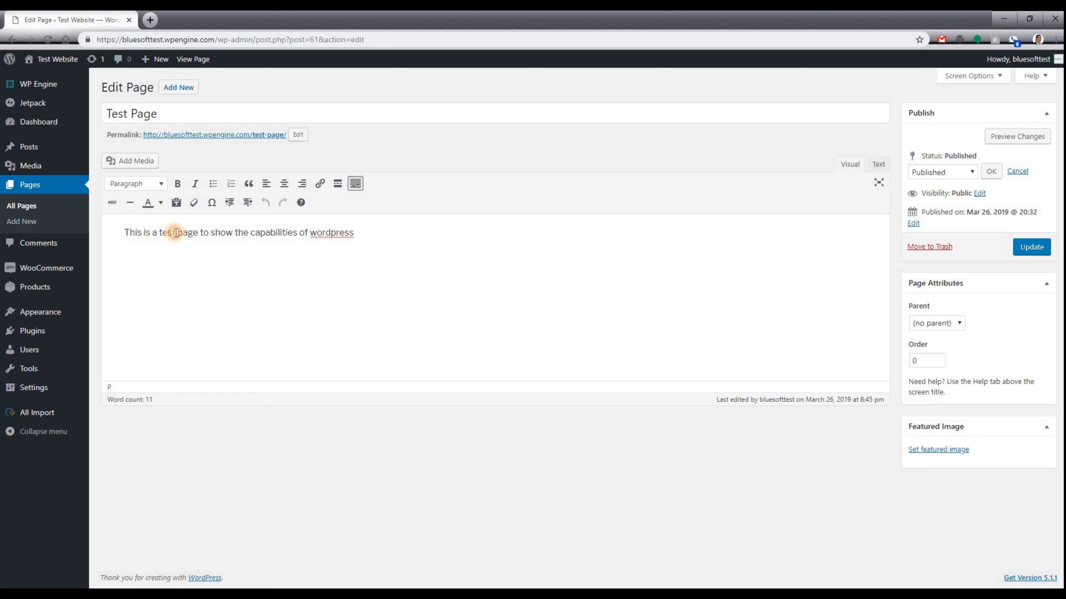
click(373, 239)
text(.)
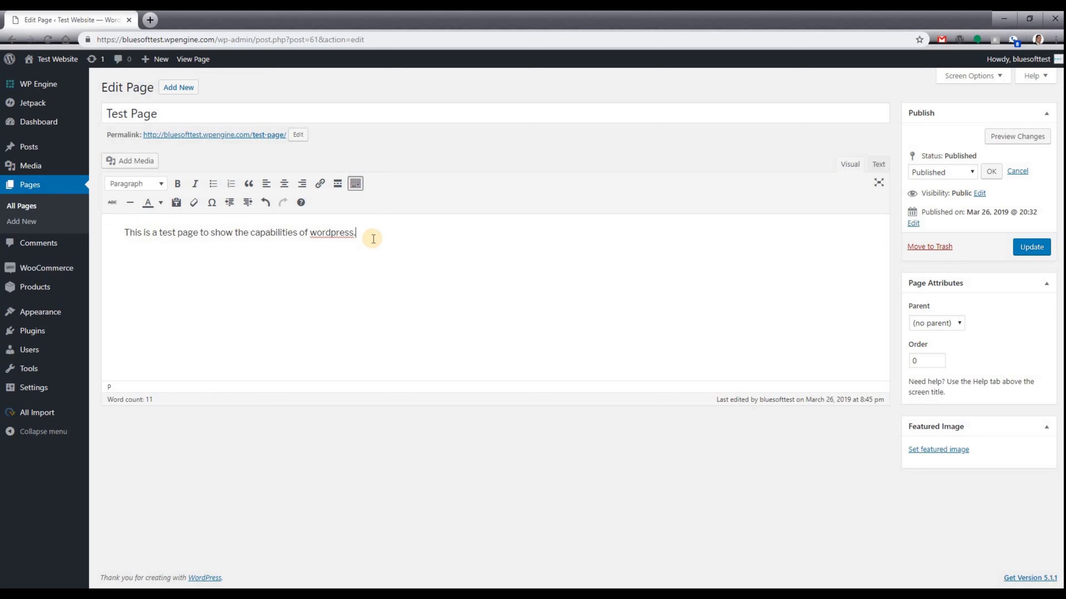
text( Content)
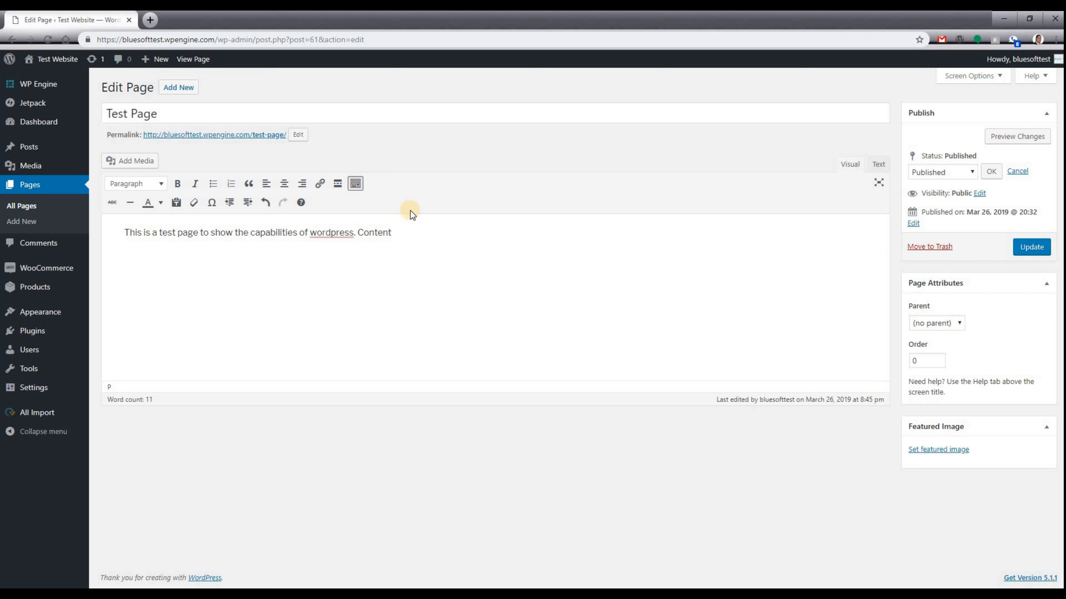
Toggle bold and italic on the whole paragraph and back off, leaving plain text.
click(396, 231)
drag(395, 230, 119, 230)
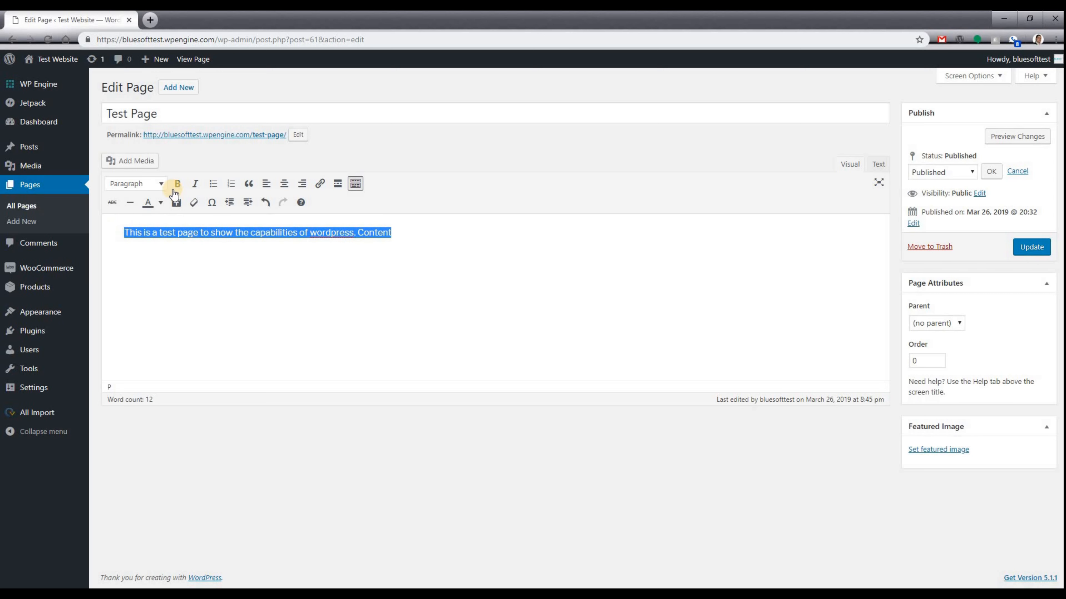
click(177, 184)
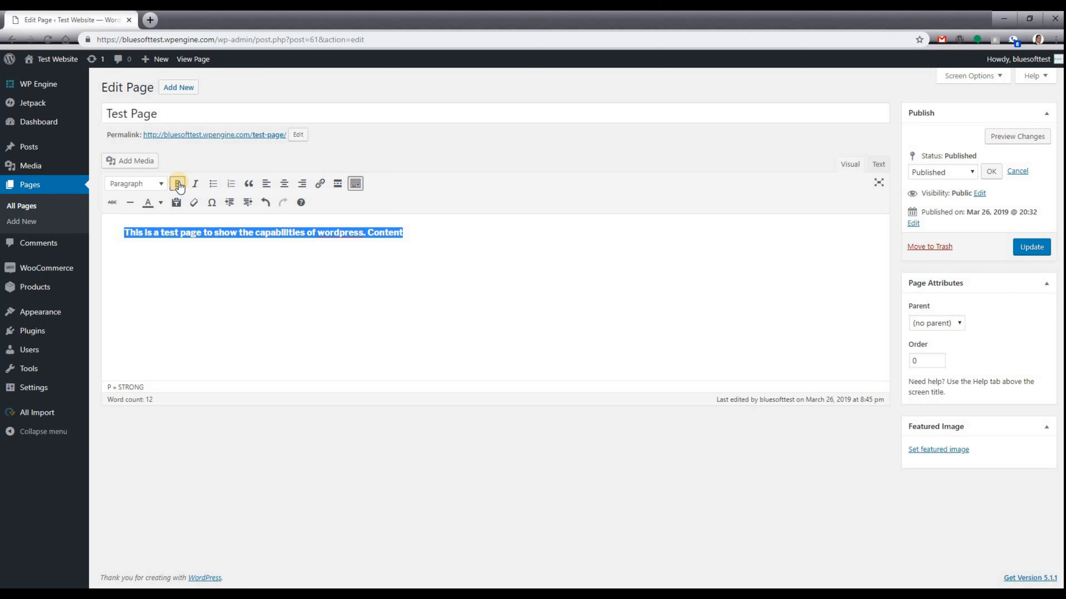
click(178, 184)
click(194, 185)
click(195, 185)
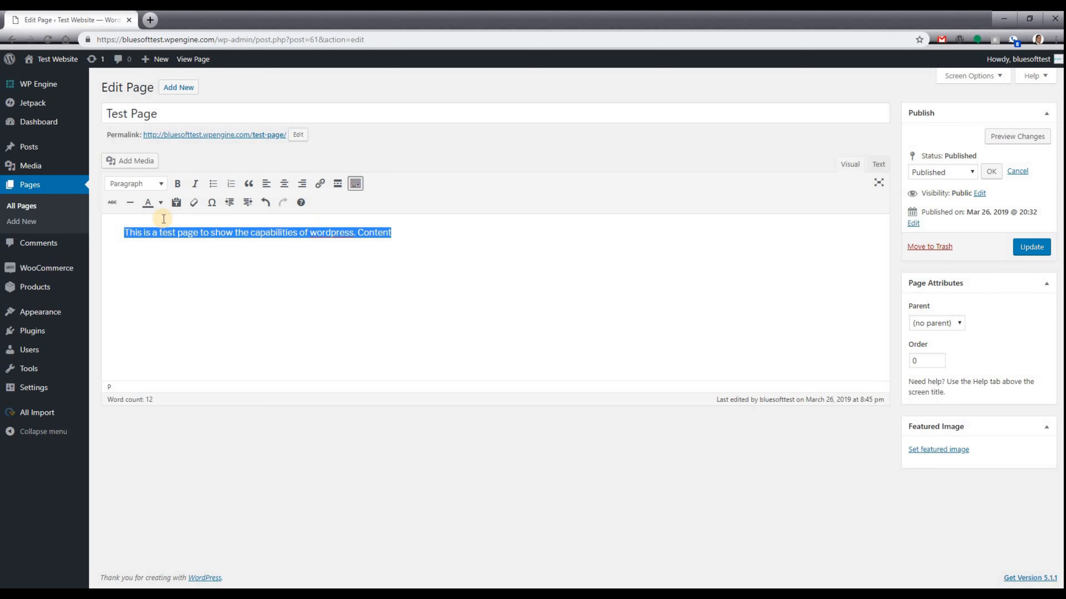
click(162, 184)
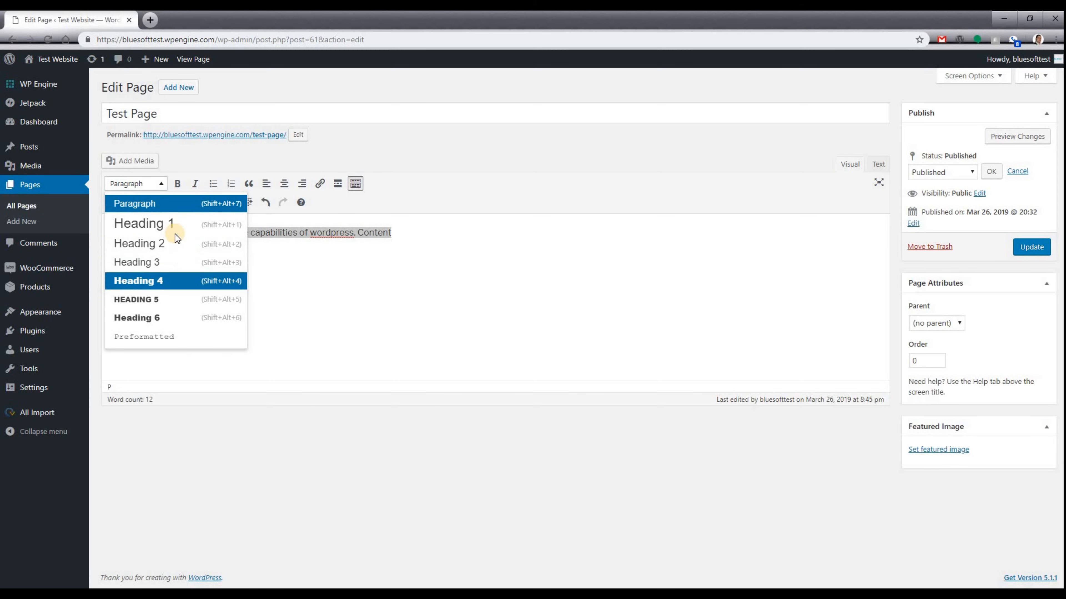
click(304, 250)
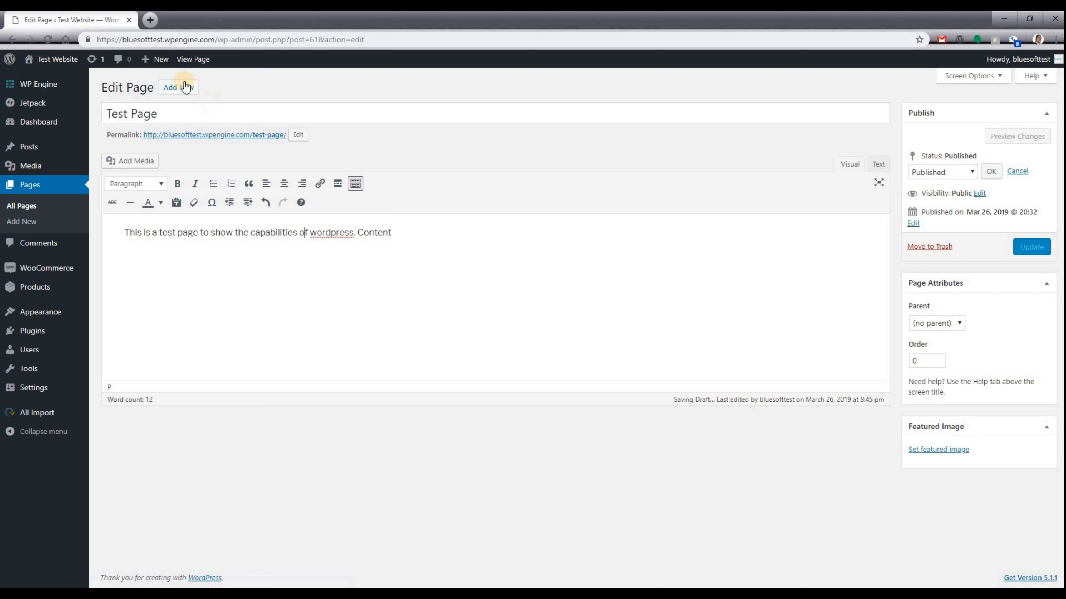
mouse_move(149, 60)
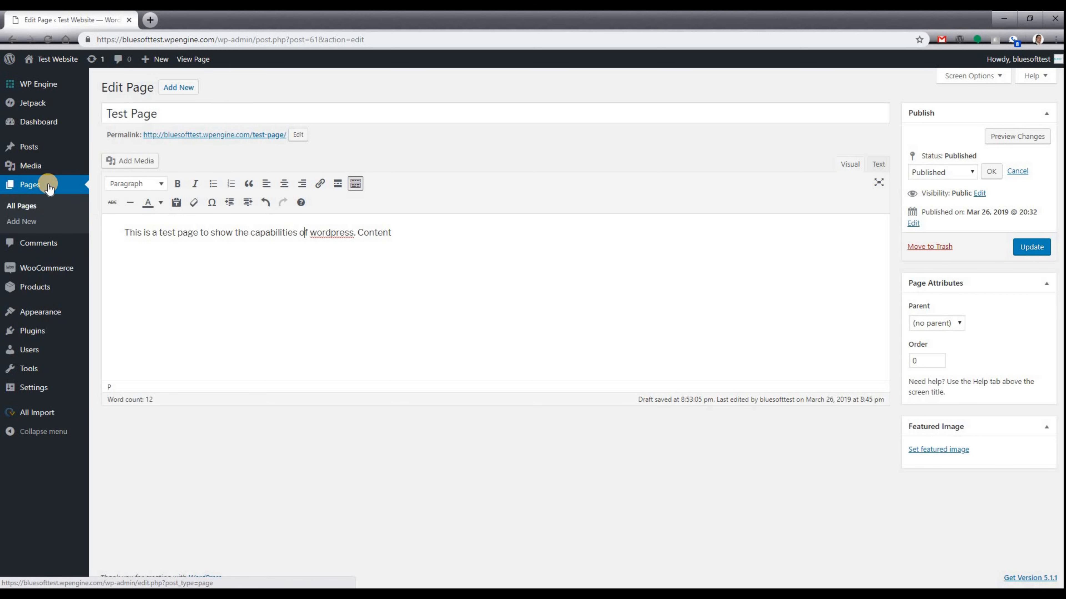
Add a new page and enter the title 'Test Page #2'.
click(22, 221)
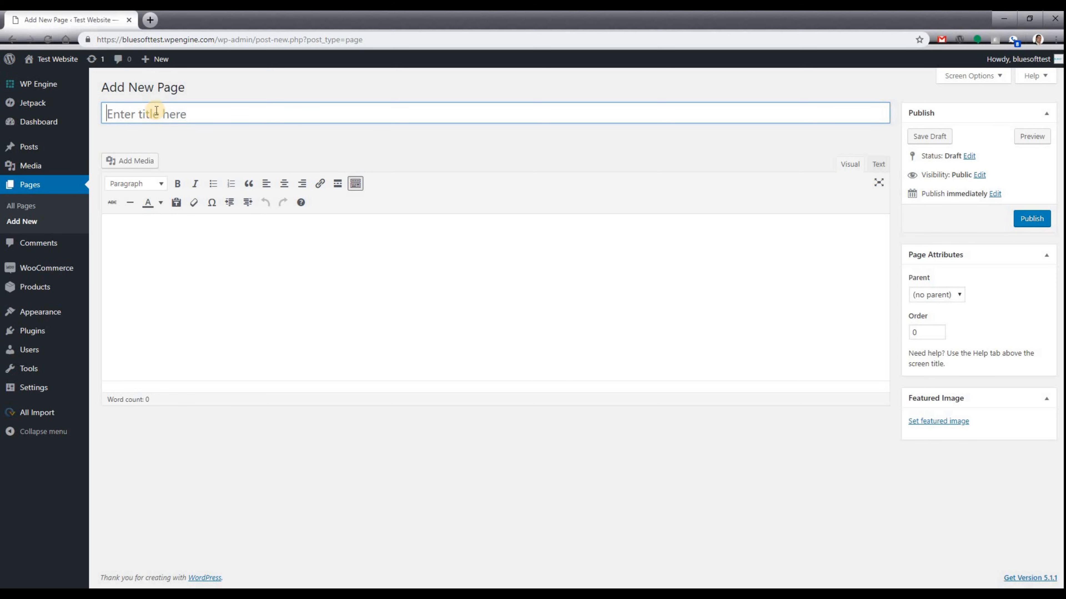
click(148, 112)
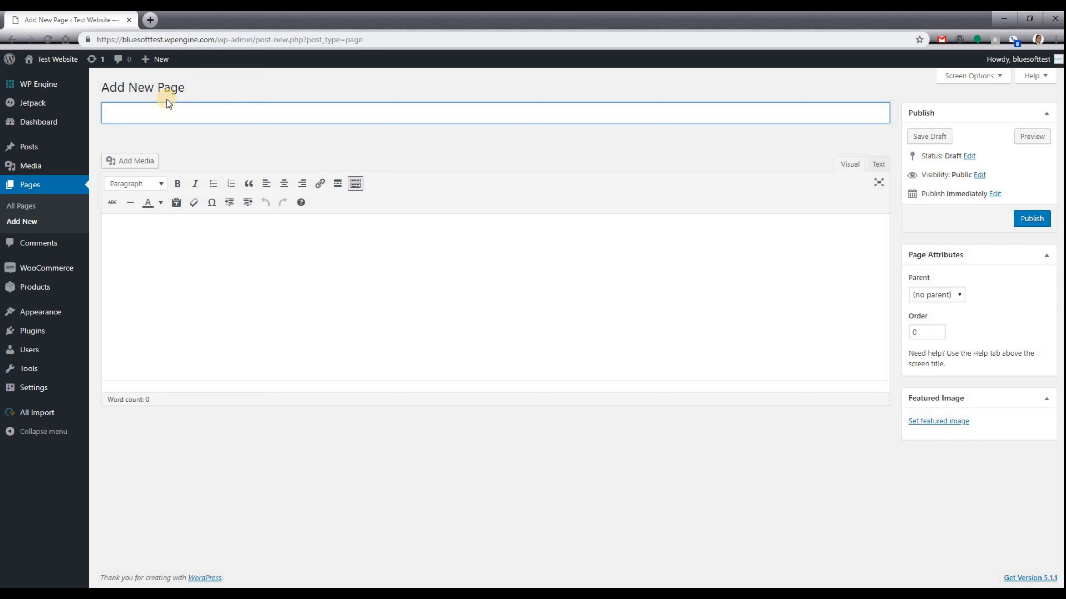
text(Test Pag)
text(2e #)
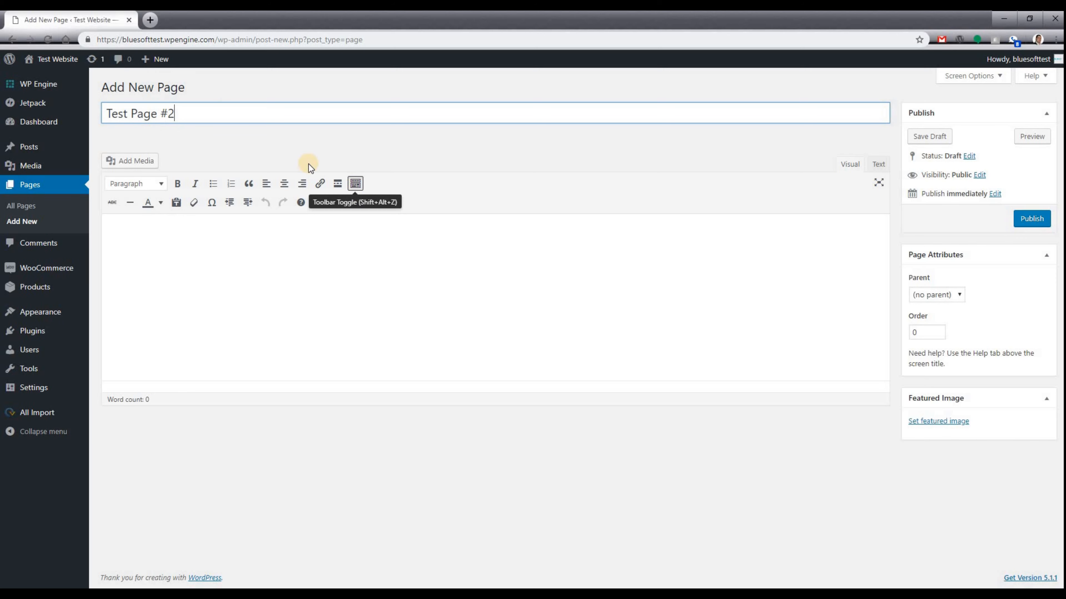